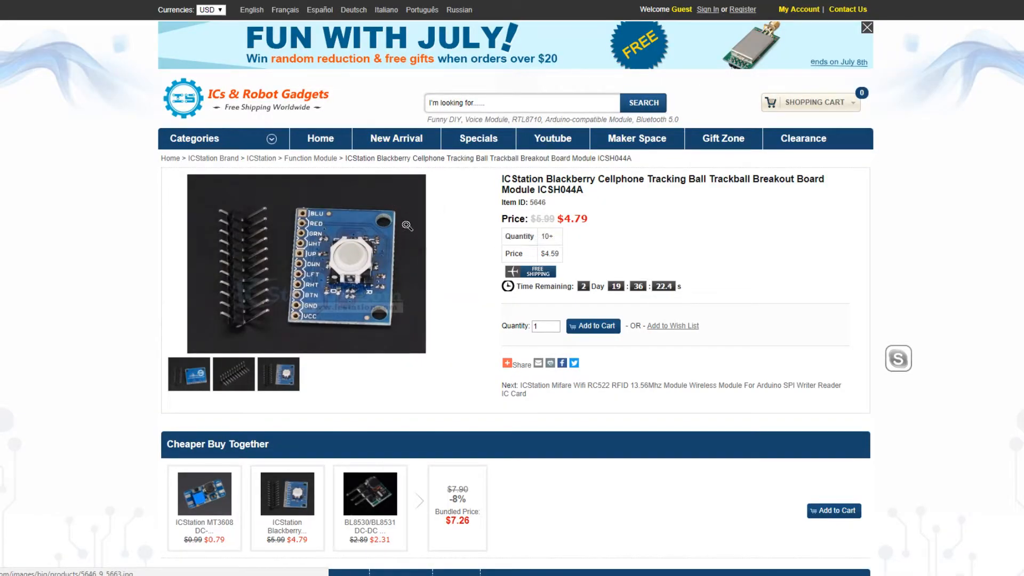
{"action": "scroll", "coordinate": [406, 233], "scroll_direction": "down", "scroll_amount": 1}
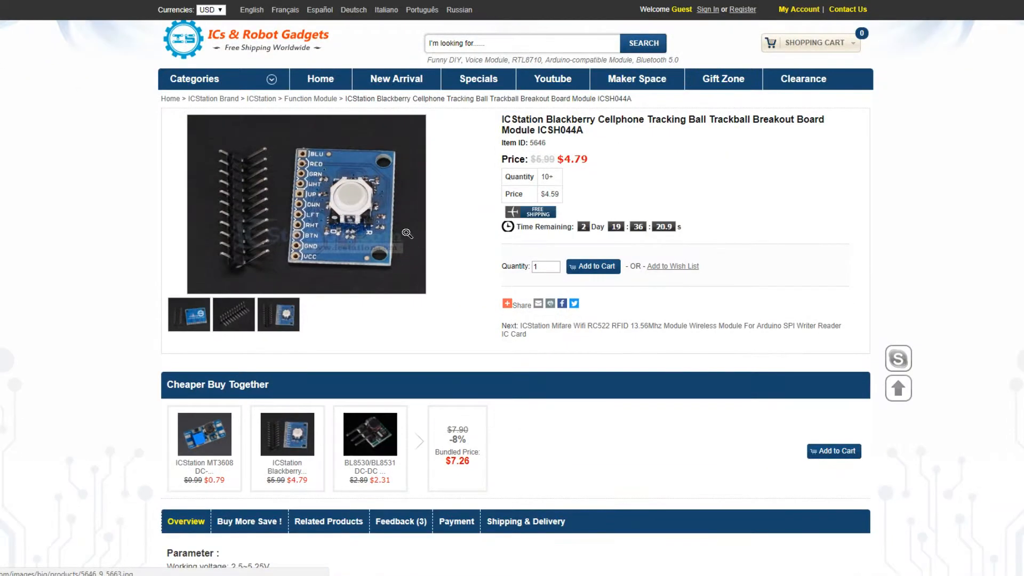
{"action": "scroll", "coordinate": [406, 233], "scroll_direction": "down", "scroll_amount": 2}
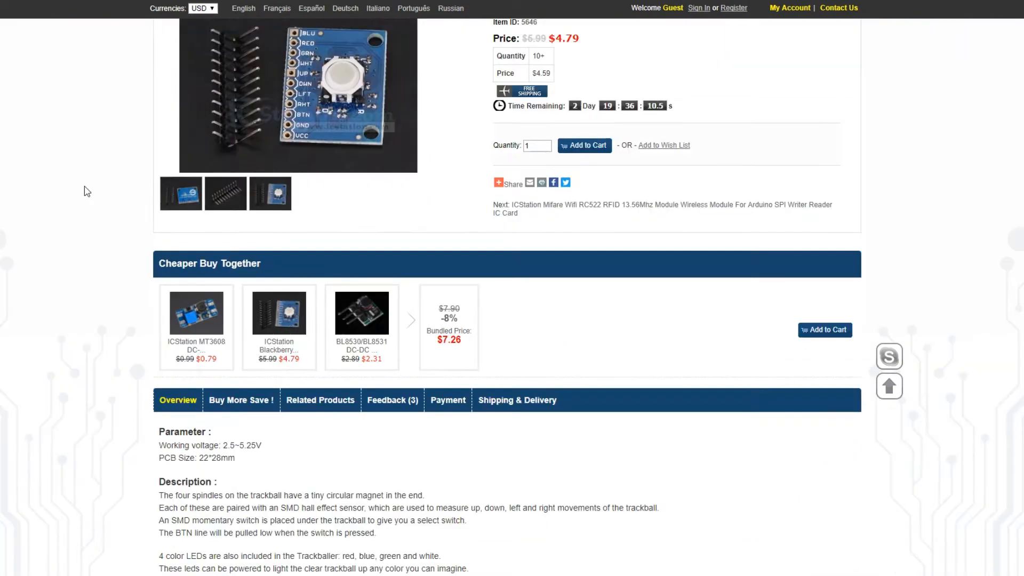
{"action": "scroll", "coordinate": [85, 192], "scroll_direction": "down", "scroll_amount": 3}
{"action": "scroll", "coordinate": [85, 192], "scroll_direction": "down", "scroll_amount": 2}
{"action": "scroll", "coordinate": [85, 192], "scroll_direction": "down", "scroll_amount": 3}
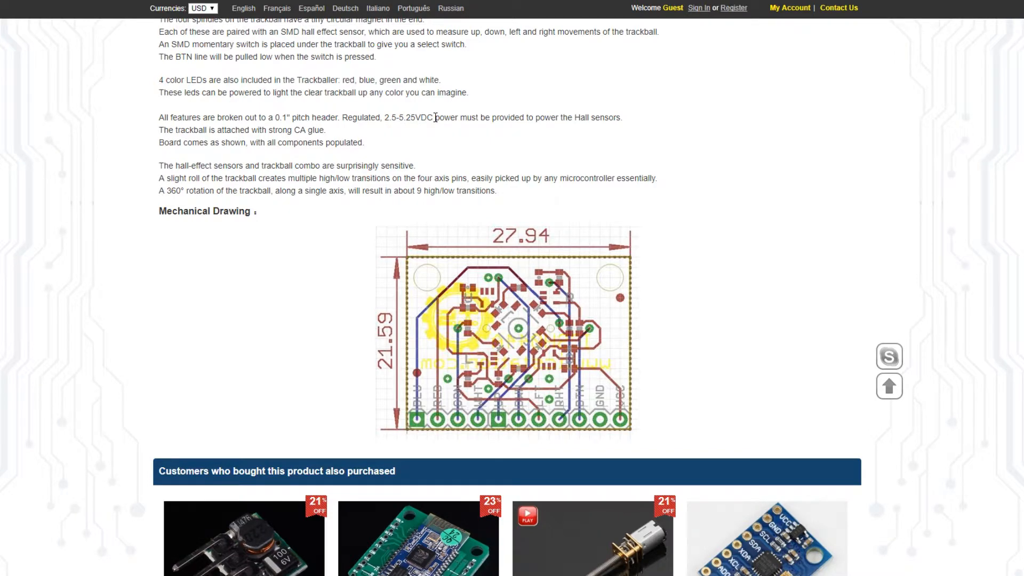
Highlight the 2.5-5.25VDC supply voltage in the ICStation product description.
{"action": "left_click_drag", "start_coordinate": [435, 117], "coordinate": [384, 117]}
{"action": "scroll", "coordinate": [281, 170], "scroll_direction": "up", "scroll_amount": 1}
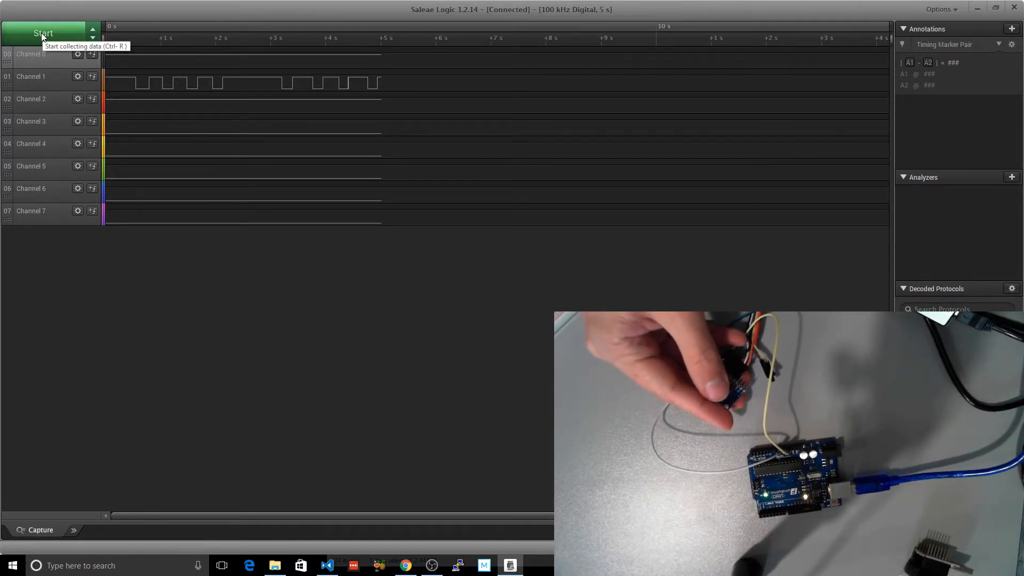
Run two fresh captures while rolling the trackball, ending with pulses on channels 2, 3 and 4.
{"action": "left_click", "coordinate": [43, 35]}
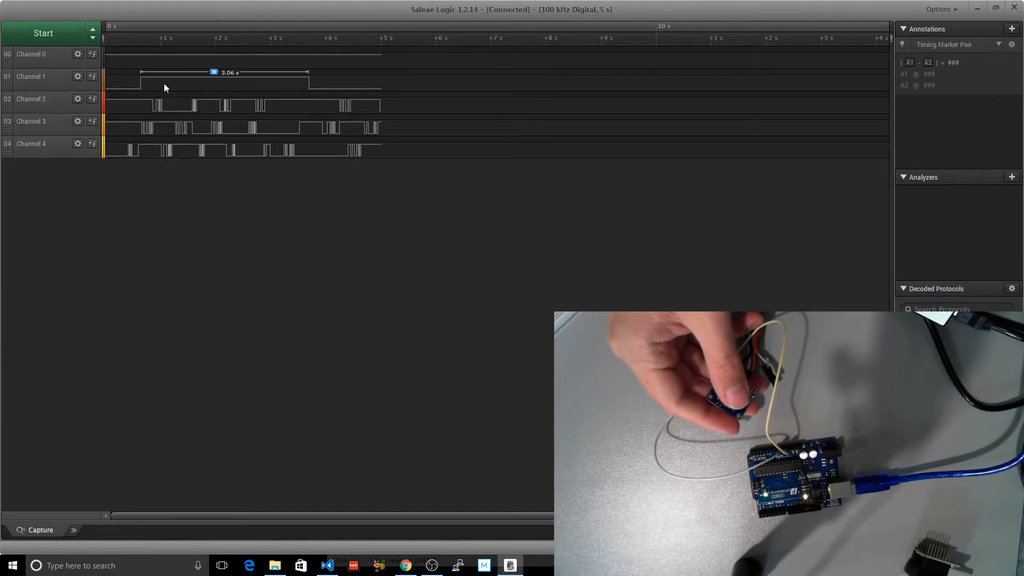
{"action": "left_click", "coordinate": [36, 37]}
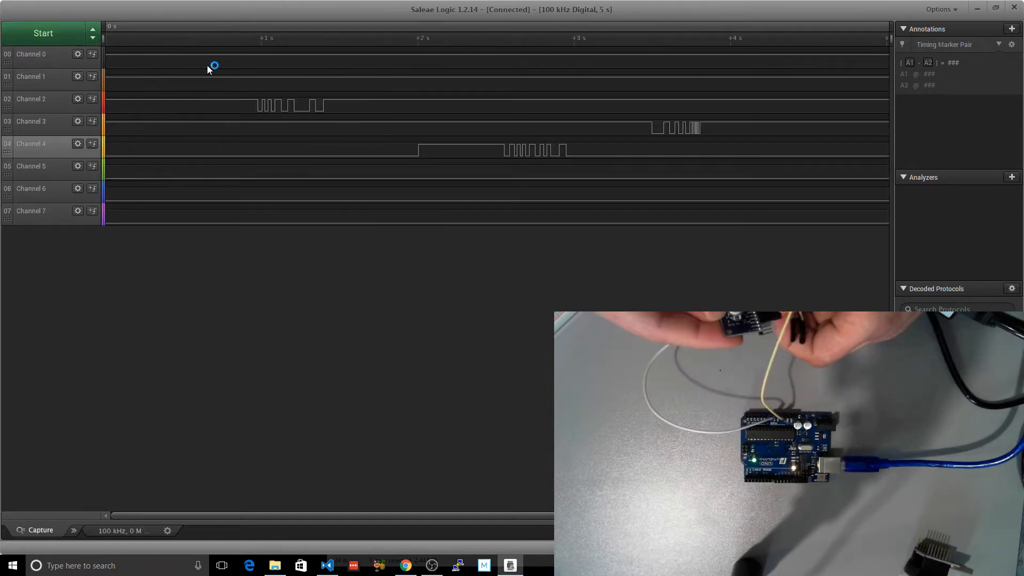
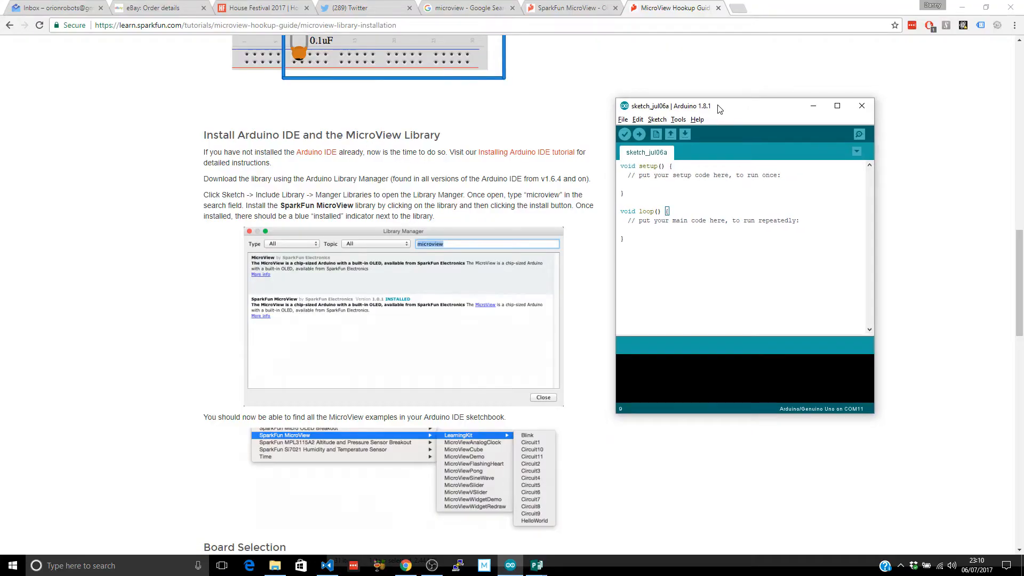
Install the SparkFun MicroView library from the Library Manager.
{"action": "left_click_drag", "start_coordinate": [717, 108], "coordinate": [732, 119]}
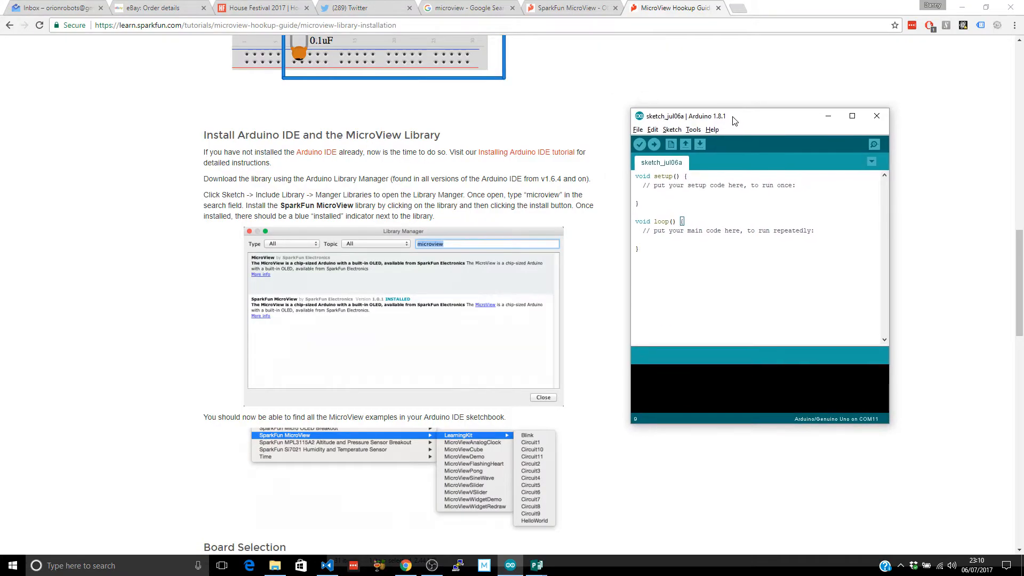
{"action": "left_click", "coordinate": [671, 128]}
{"action": "mouse_move", "coordinate": [700, 207]}
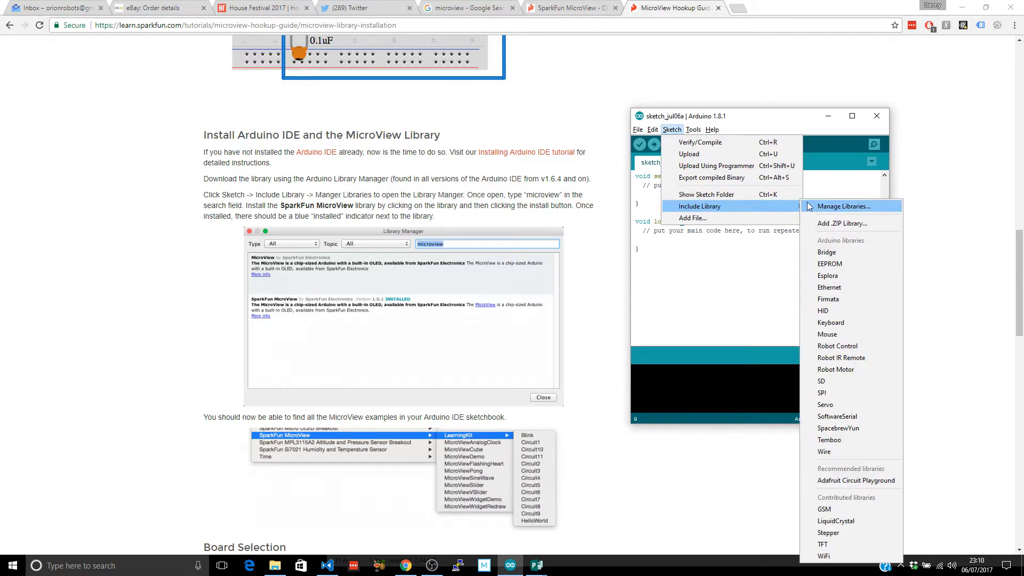
{"action": "left_click", "coordinate": [822, 207]}
{"action": "type", "text": "mi"}
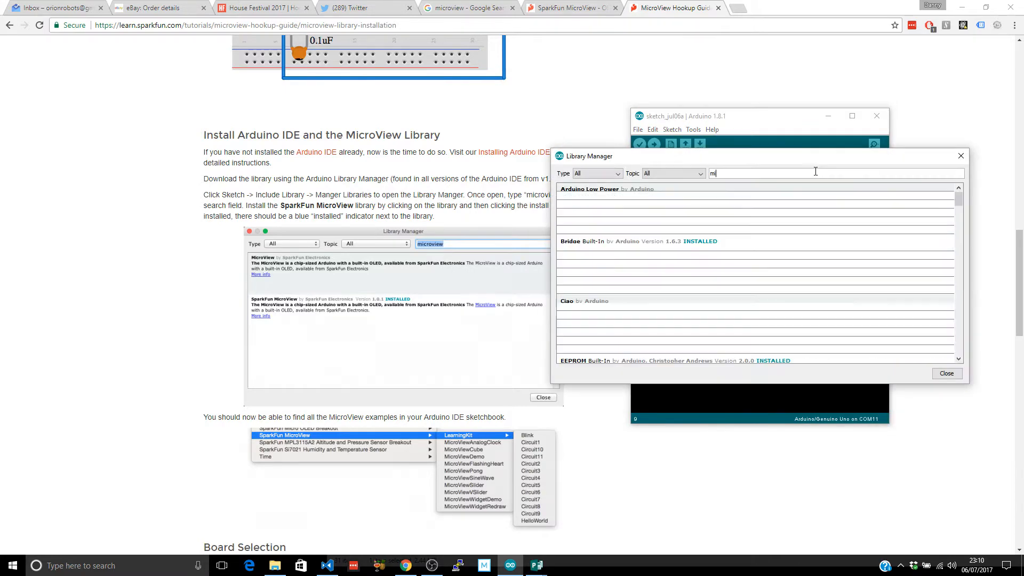
{"action": "type", "text": "crov"}
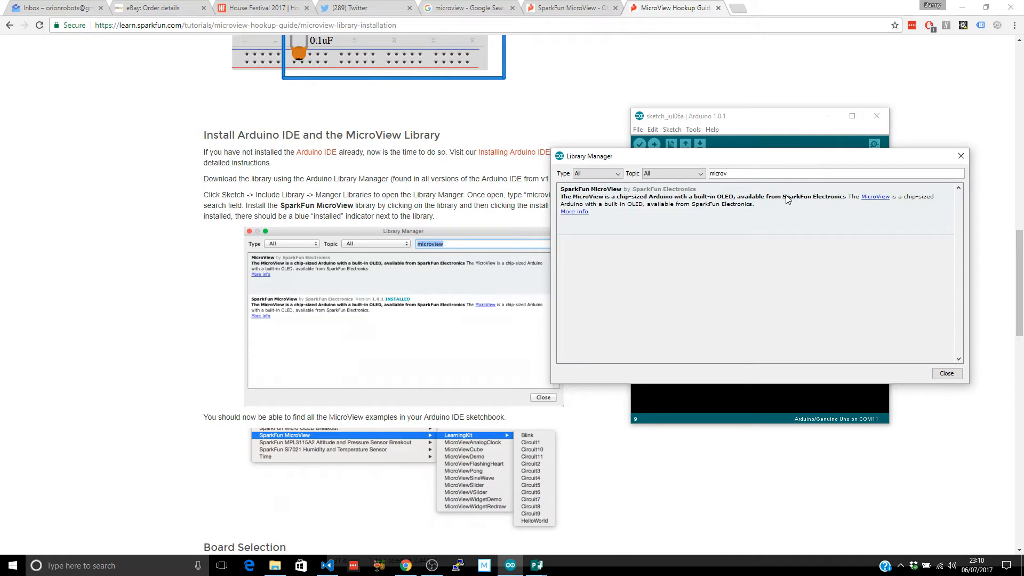
{"action": "left_click", "coordinate": [930, 225]}
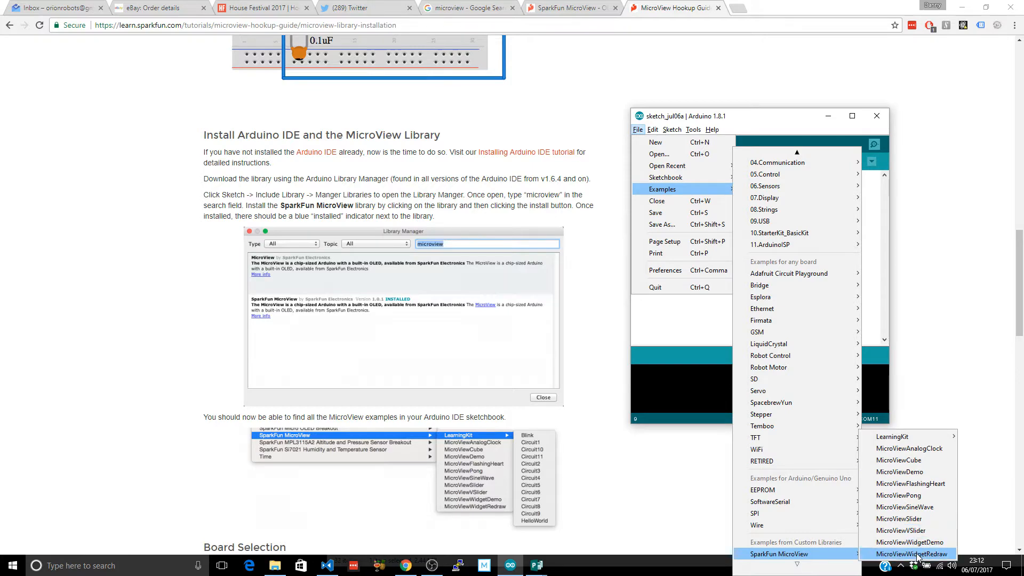
Open the MicroViewSlider example sketch from the SparkFun MicroView examples.
{"action": "left_click", "coordinate": [900, 518]}
{"action": "scroll", "coordinate": [151, 100], "scroll_direction": "down", "scroll_amount": 1}
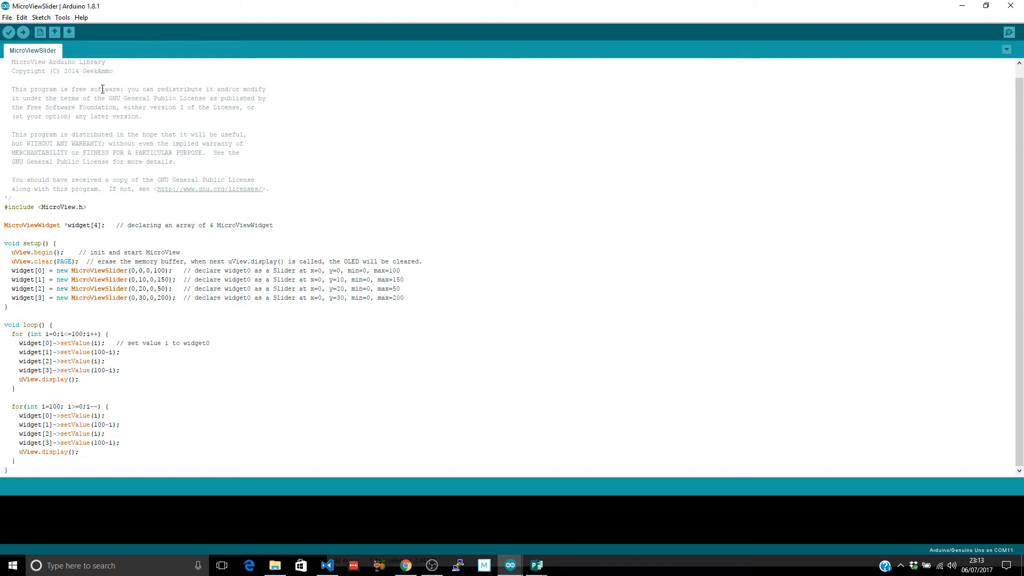
Upload the MicroViewTrackBallSlider sketch to the MicroView board.
{"action": "left_click", "coordinate": [24, 33]}
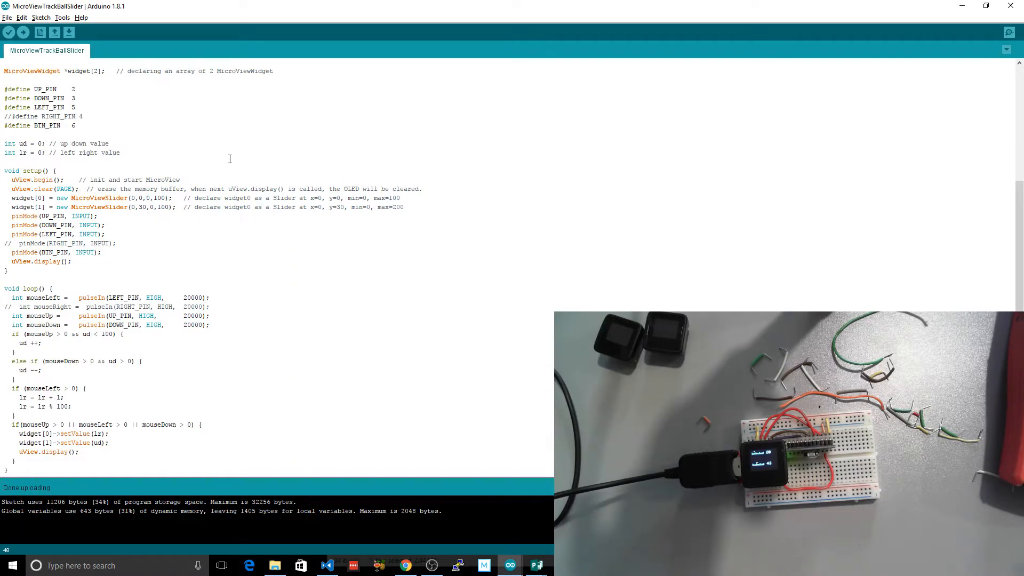
Select the commented-out #define RIGHT_PIN line in the trackball sketch.
{"action": "left_click_drag", "start_coordinate": [82, 116], "coordinate": [11, 116]}
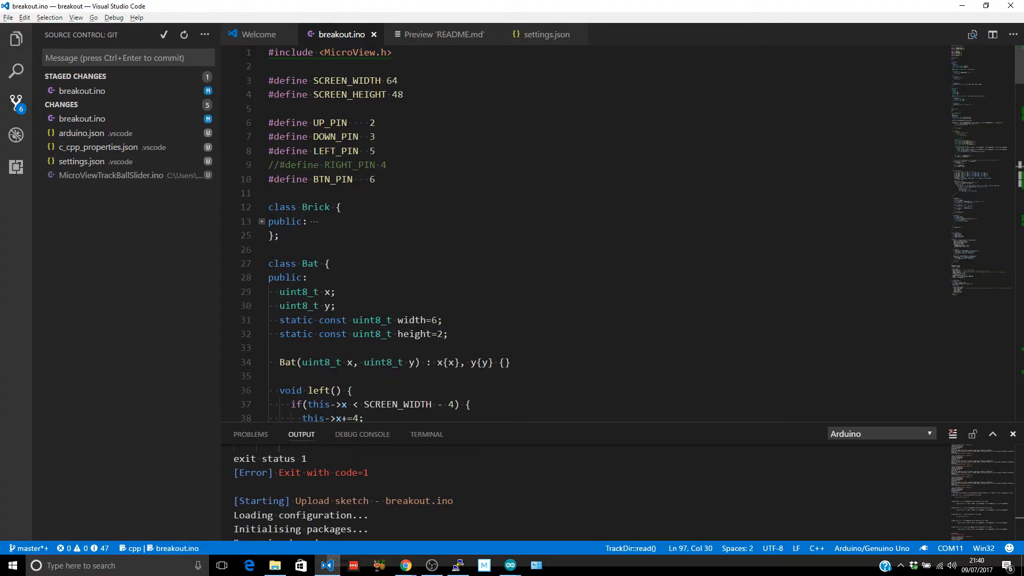
{"action": "scroll", "coordinate": [320, 215], "scroll_direction": "down", "scroll_amount": 1}
{"action": "scroll", "coordinate": [320, 215], "scroll_direction": "down", "scroll_amount": 1}
{"action": "scroll", "coordinate": [326, 138], "scroll_direction": "down", "scroll_amount": 4}
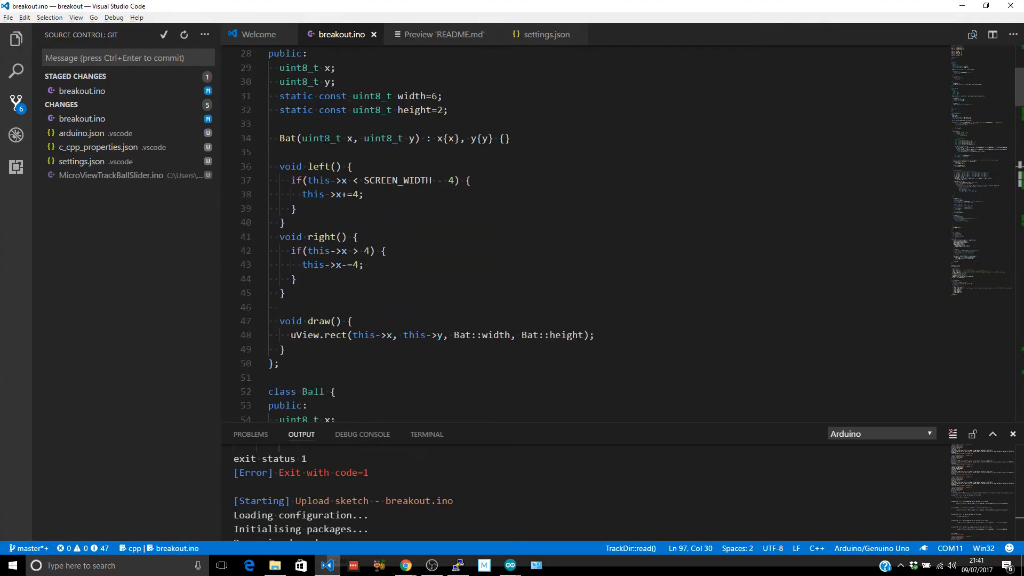
{"action": "scroll", "coordinate": [367, 124], "scroll_direction": "up", "scroll_amount": 3}
{"action": "scroll", "coordinate": [367, 123], "scroll_direction": "down", "scroll_amount": 3}
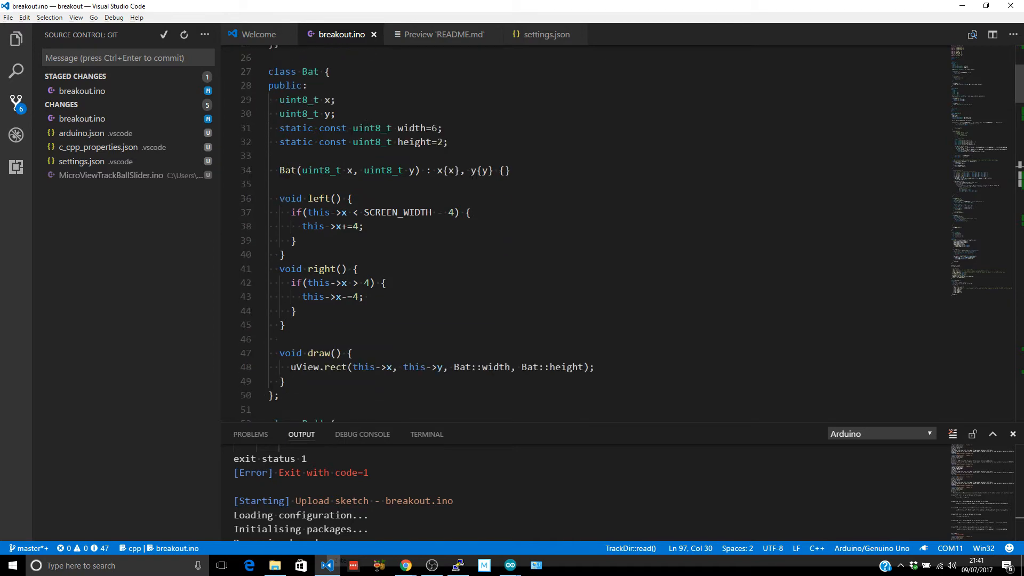
{"action": "scroll", "coordinate": [366, 123], "scroll_direction": "down", "scroll_amount": 5}
{"action": "scroll", "coordinate": [367, 123], "scroll_direction": "down", "scroll_amount": 3}
{"action": "scroll", "coordinate": [329, 158], "scroll_direction": "down", "scroll_amount": 4}
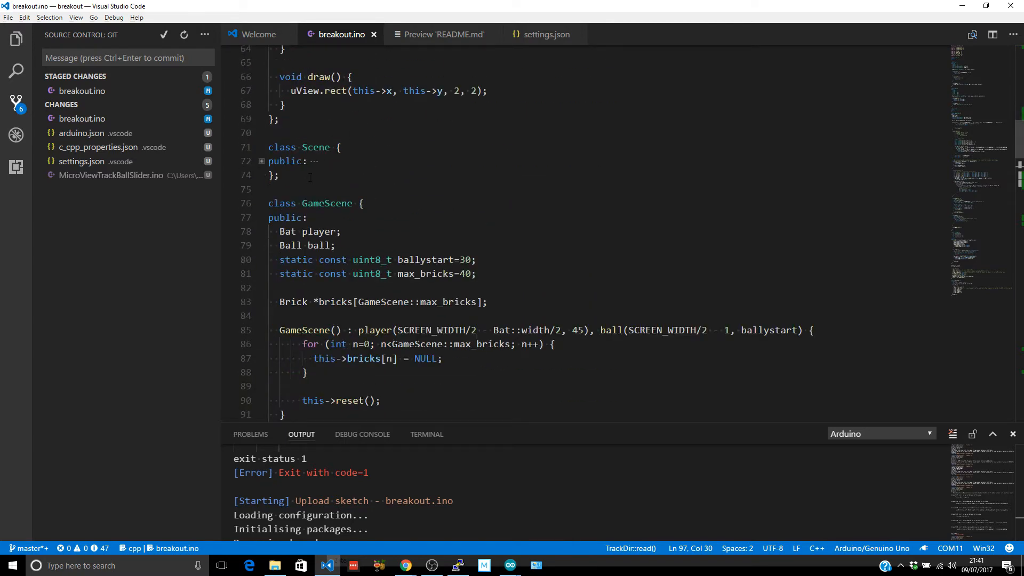
{"action": "scroll", "coordinate": [325, 177], "scroll_direction": "down", "scroll_amount": 1}
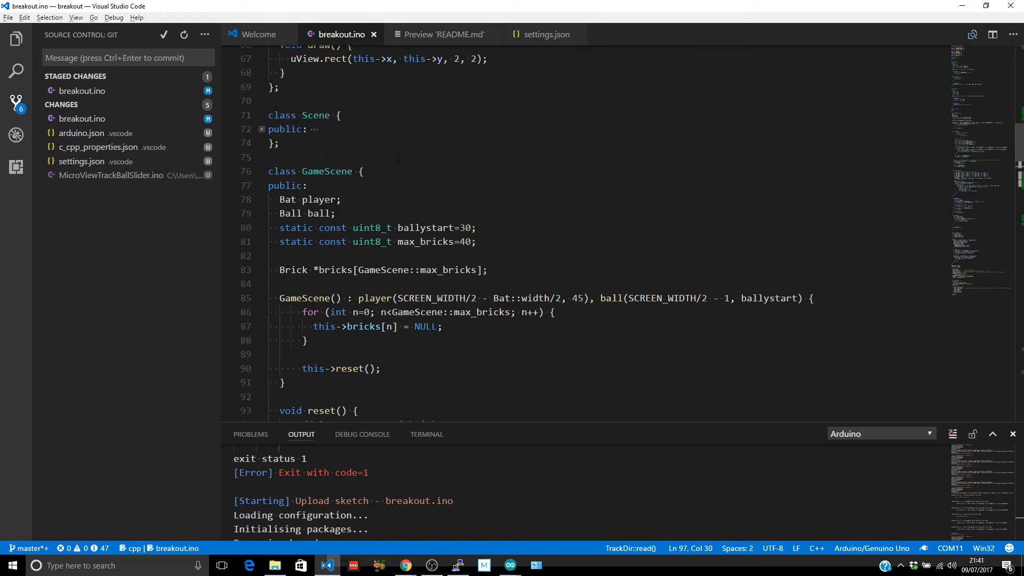
{"action": "scroll", "coordinate": [397, 158], "scroll_direction": "down", "scroll_amount": 1}
{"action": "scroll", "coordinate": [398, 158], "scroll_direction": "down", "scroll_amount": 3}
{"action": "scroll", "coordinate": [510, 137], "scroll_direction": "down", "scroll_amount": 2}
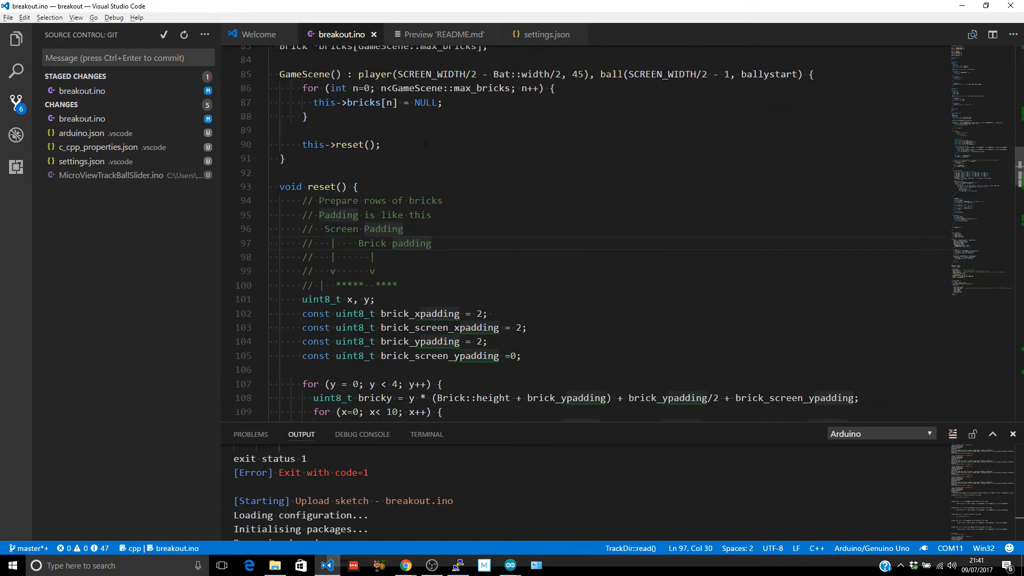
{"action": "scroll", "coordinate": [510, 136], "scroll_direction": "down", "scroll_amount": 3}
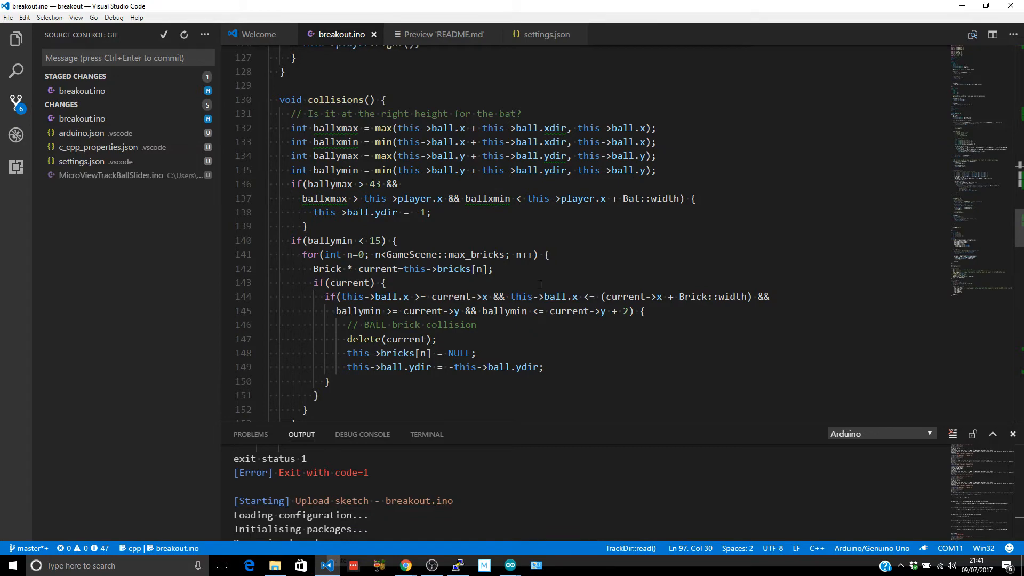
{"action": "scroll", "coordinate": [629, 234], "scroll_direction": "down", "scroll_amount": 2}
{"action": "scroll", "coordinate": [630, 233], "scroll_direction": "down", "scroll_amount": 1}
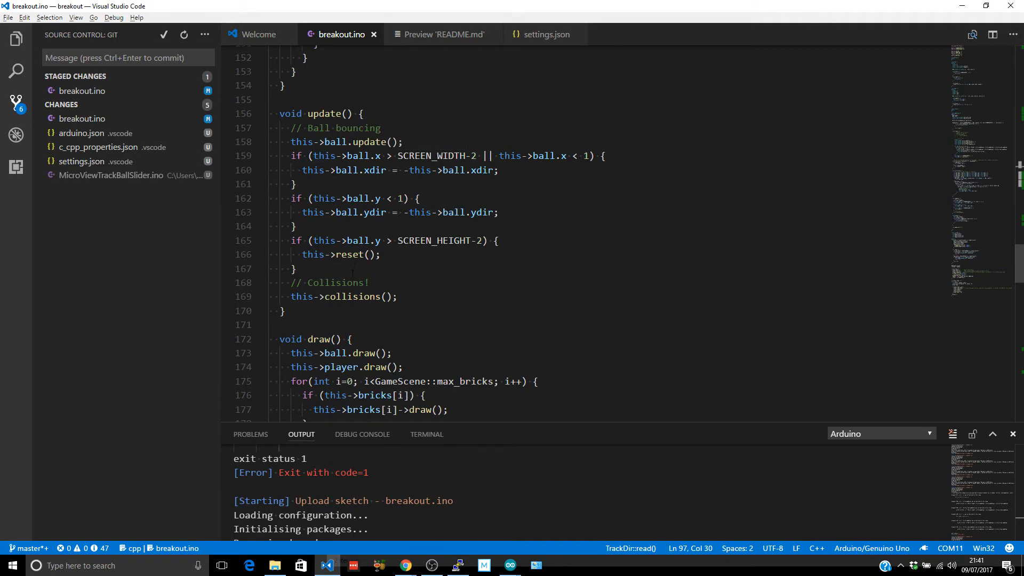
{"action": "scroll", "coordinate": [353, 271], "scroll_direction": "down", "scroll_amount": 1}
{"action": "scroll", "coordinate": [352, 270], "scroll_direction": "down", "scroll_amount": 2}
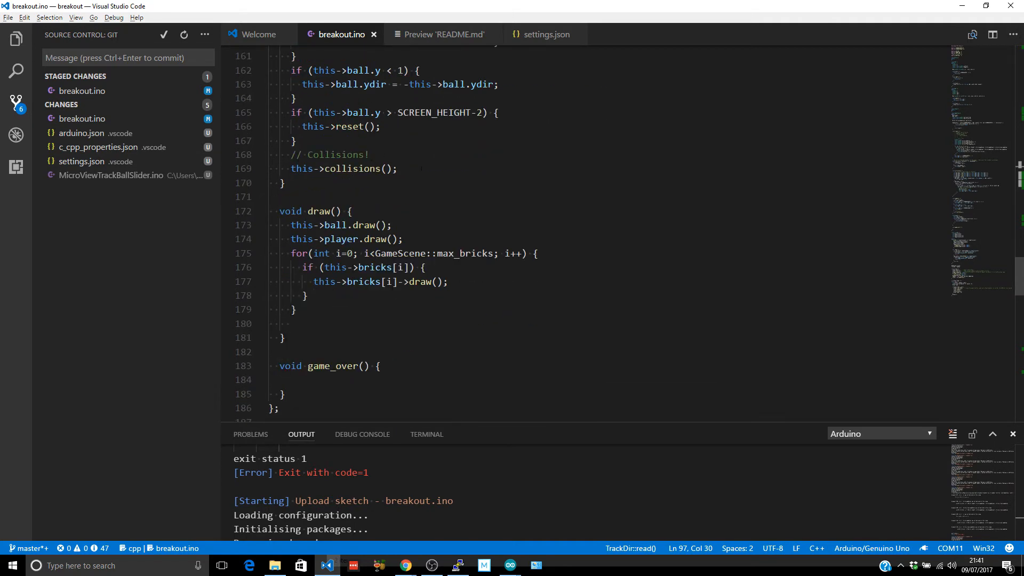
{"action": "scroll", "coordinate": [423, 170], "scroll_direction": "up", "scroll_amount": 6}
{"action": "scroll", "coordinate": [416, 190], "scroll_direction": "up", "scroll_amount": 4}
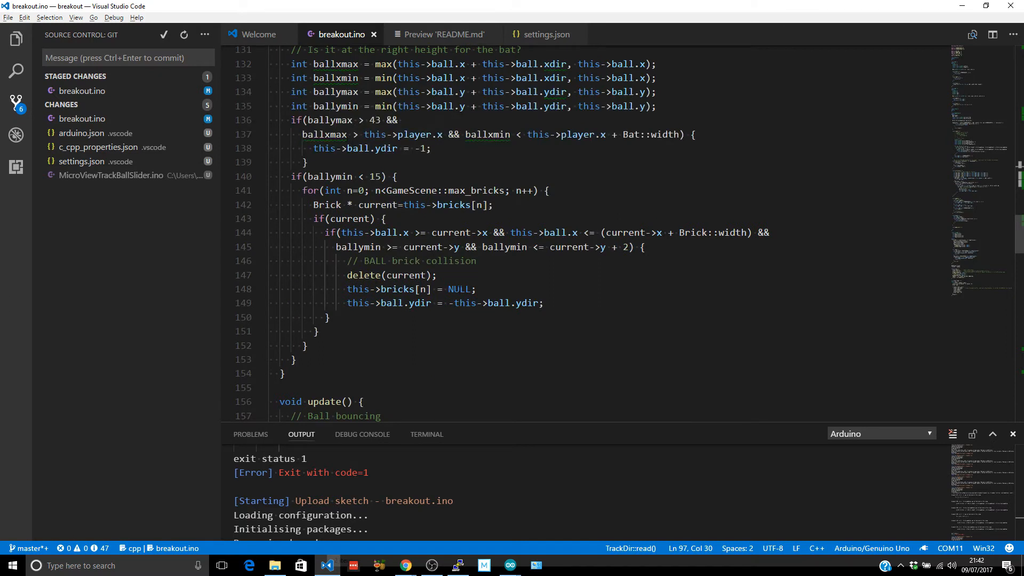
{"action": "mouse_move", "coordinate": [531, 302]}
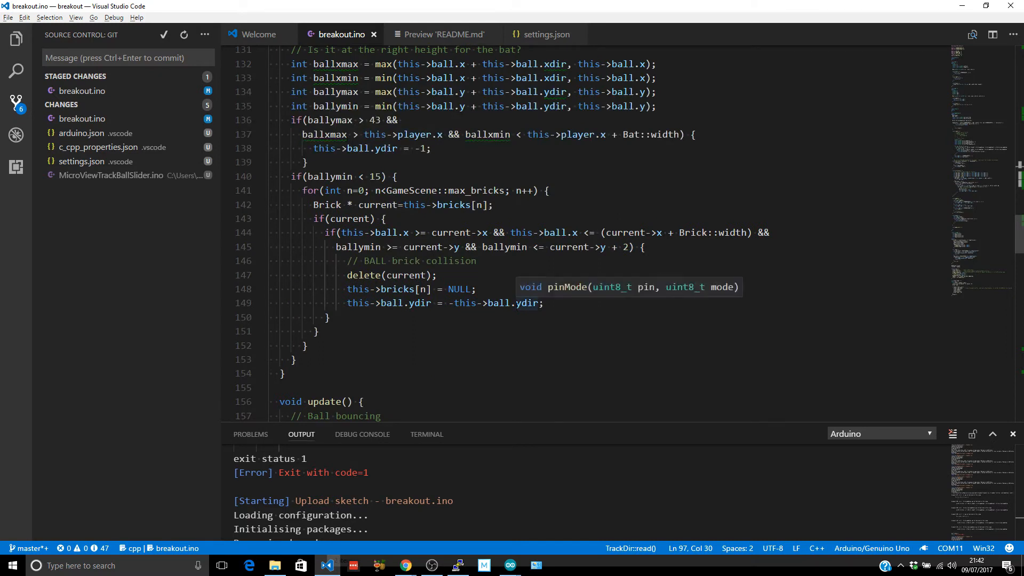
{"action": "scroll", "coordinate": [554, 302], "scroll_direction": "down", "scroll_amount": 4}
{"action": "scroll", "coordinate": [555, 303], "scroll_direction": "down", "scroll_amount": 7}
{"action": "scroll", "coordinate": [554, 302], "scroll_direction": "down", "scroll_amount": 1}
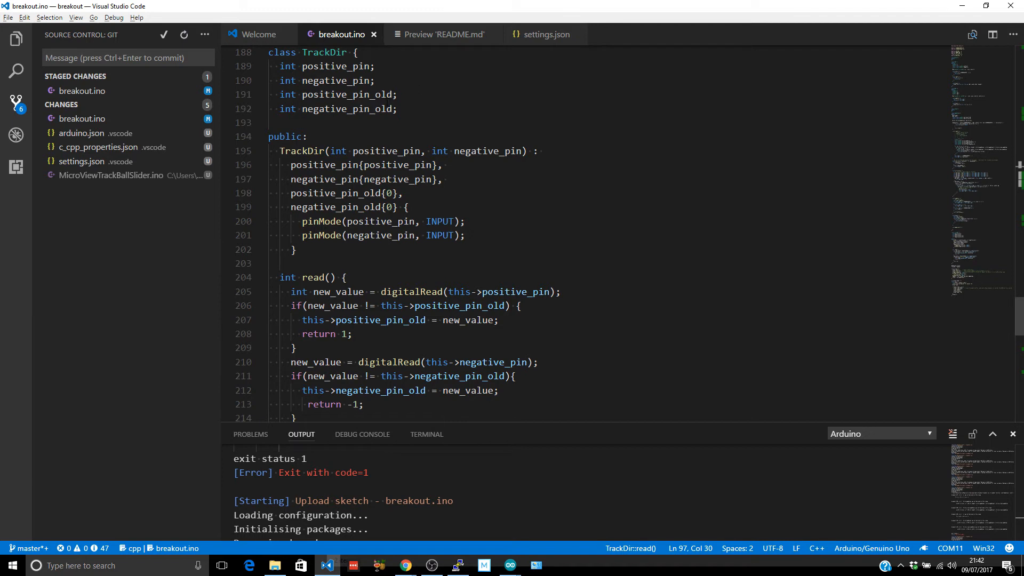
{"action": "scroll", "coordinate": [388, 102], "scroll_direction": "down", "scroll_amount": 1}
{"action": "scroll", "coordinate": [378, 111], "scroll_direction": "down", "scroll_amount": 1}
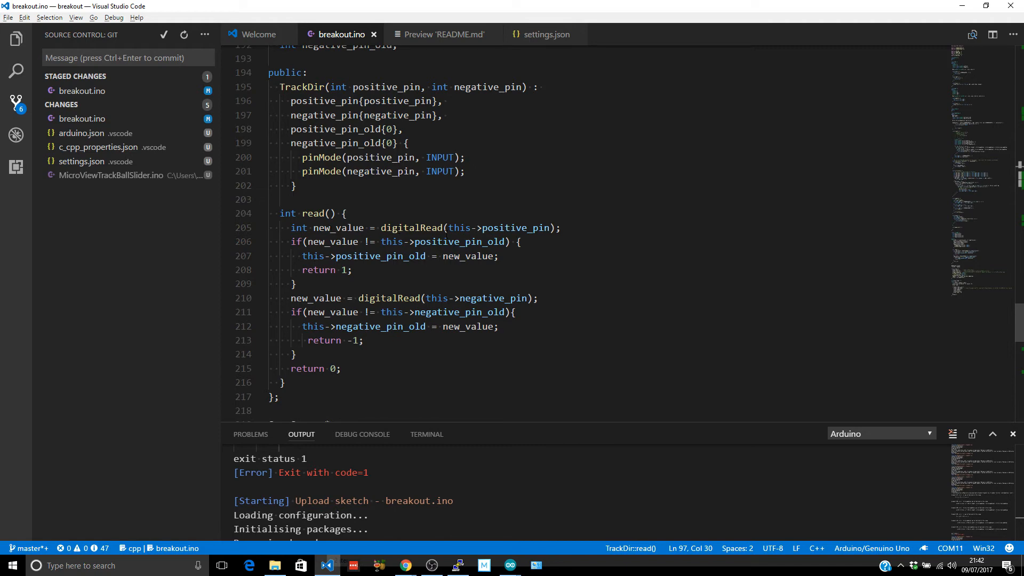
{"action": "scroll", "coordinate": [316, 75], "scroll_direction": "up", "scroll_amount": 2}
{"action": "scroll", "coordinate": [584, 231], "scroll_direction": "down", "scroll_amount": 3}
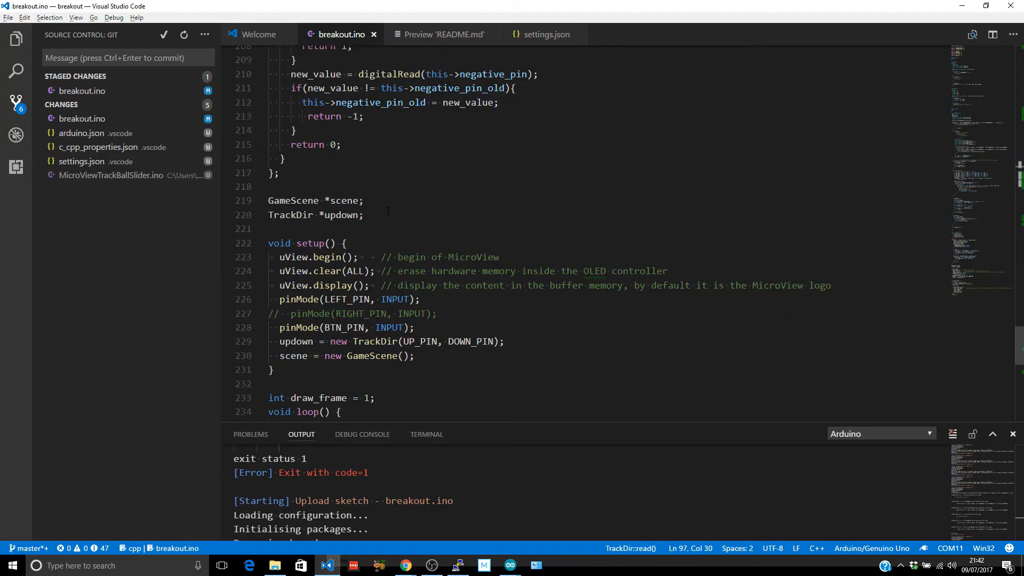
{"action": "scroll", "coordinate": [389, 211], "scroll_direction": "down", "scroll_amount": 2}
{"action": "scroll", "coordinate": [337, 152], "scroll_direction": "up", "scroll_amount": 7}
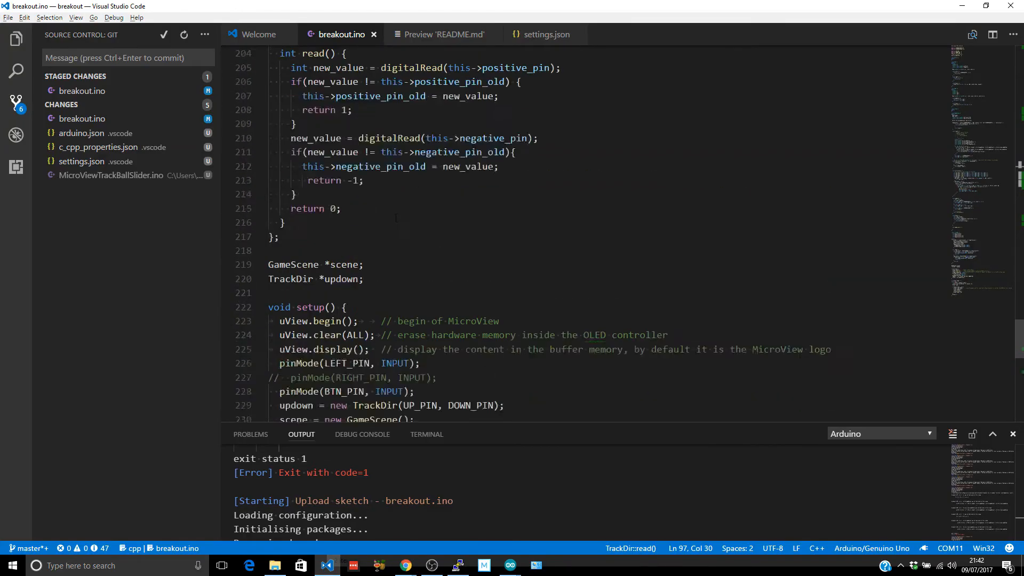
{"action": "scroll", "coordinate": [361, 209], "scroll_direction": "down", "scroll_amount": 4}
{"action": "scroll", "coordinate": [361, 209], "scroll_direction": "down", "scroll_amount": 3}
{"action": "scroll", "coordinate": [361, 209], "scroll_direction": "down", "scroll_amount": 3}
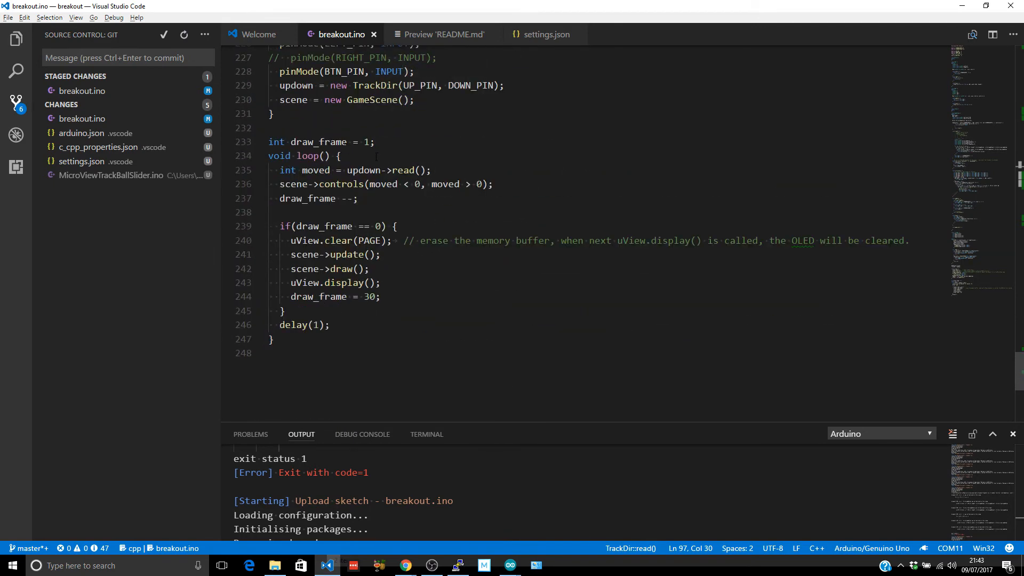